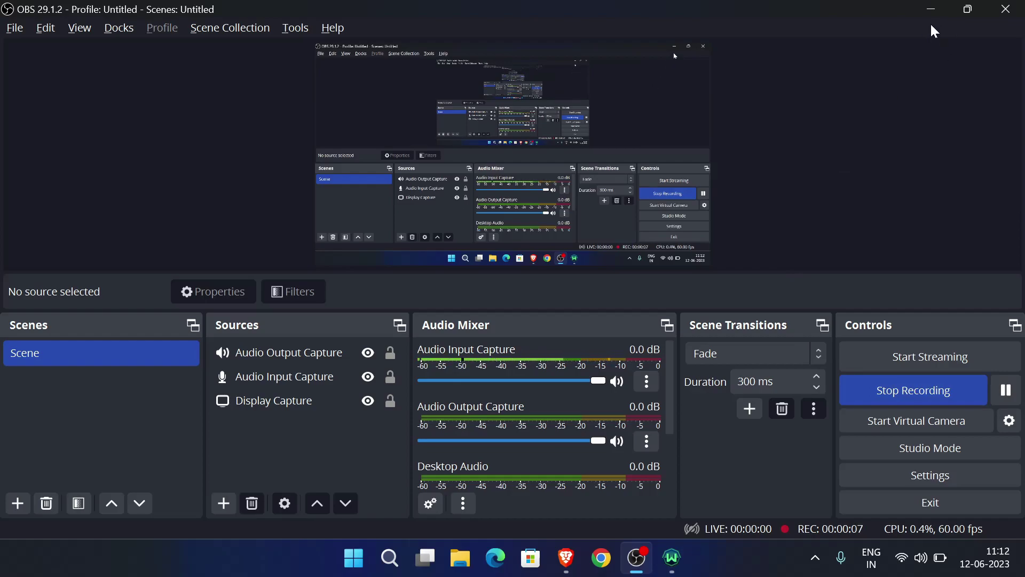
{"action": "left_click", "coordinate": [932, 9]}
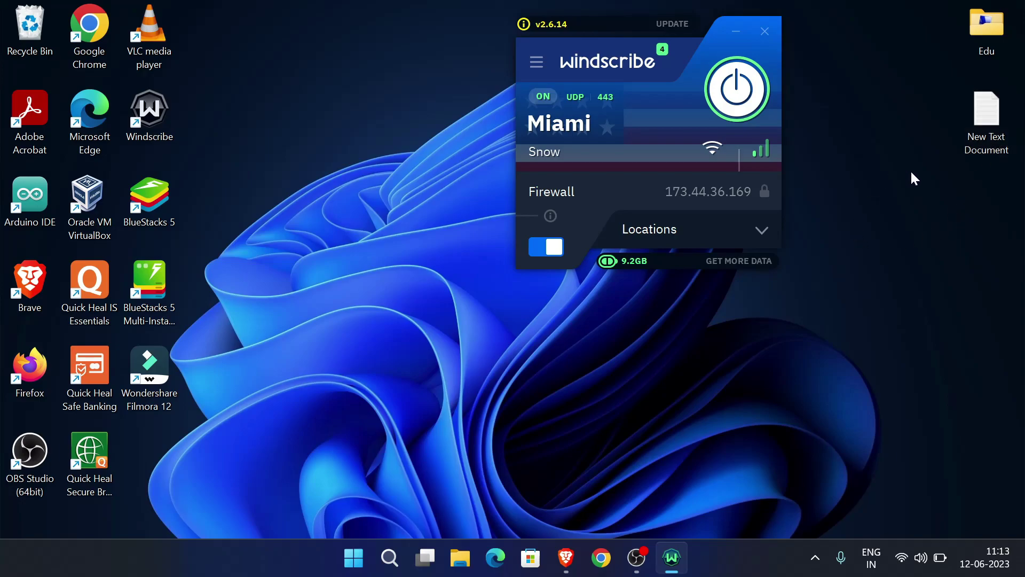
- Look up the college email address in the Notepad note, then bring back the Outlook inbox in Brave
{"action": "double_click", "coordinate": [983, 123]}
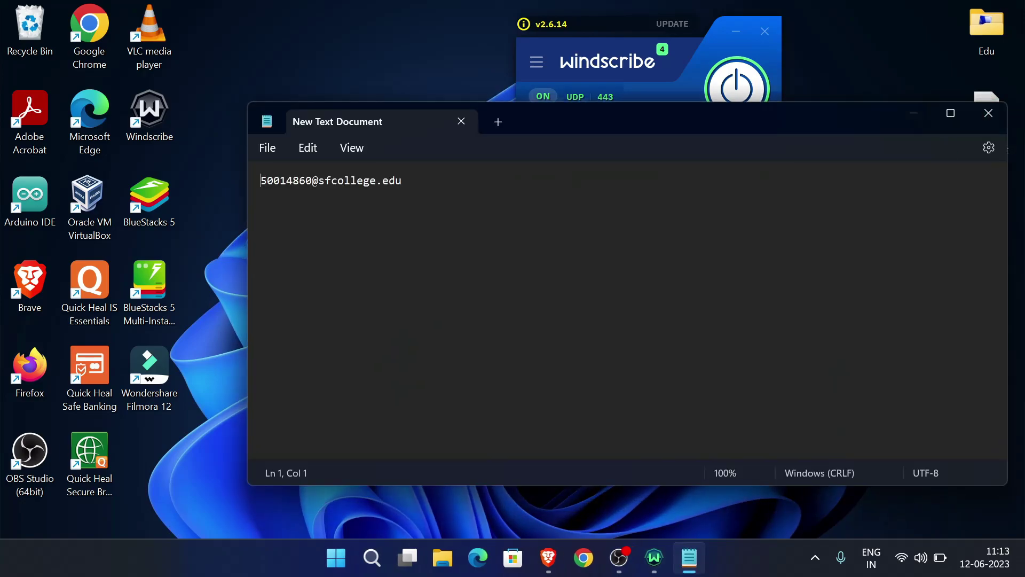
{"action": "left_click", "coordinate": [916, 117]}
{"action": "left_click", "coordinate": [549, 557]}
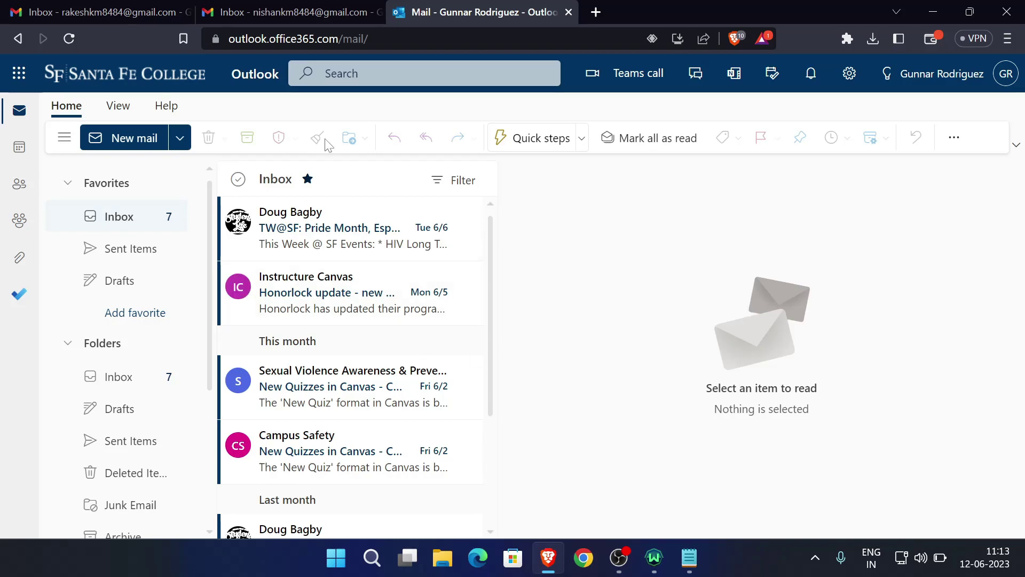
{"action": "left_click", "coordinate": [34, 21]}
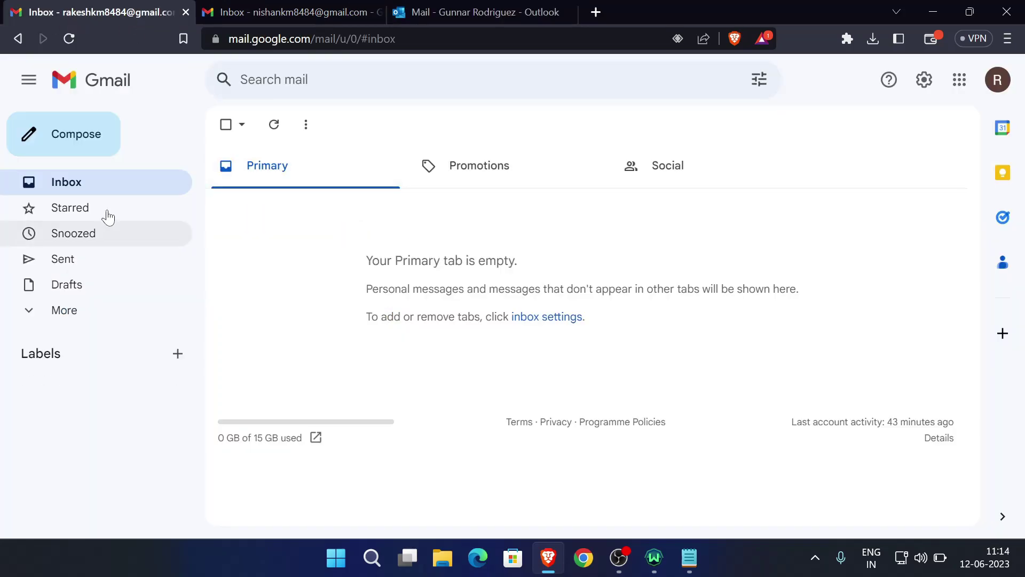
{"action": "left_click", "coordinate": [497, 9]}
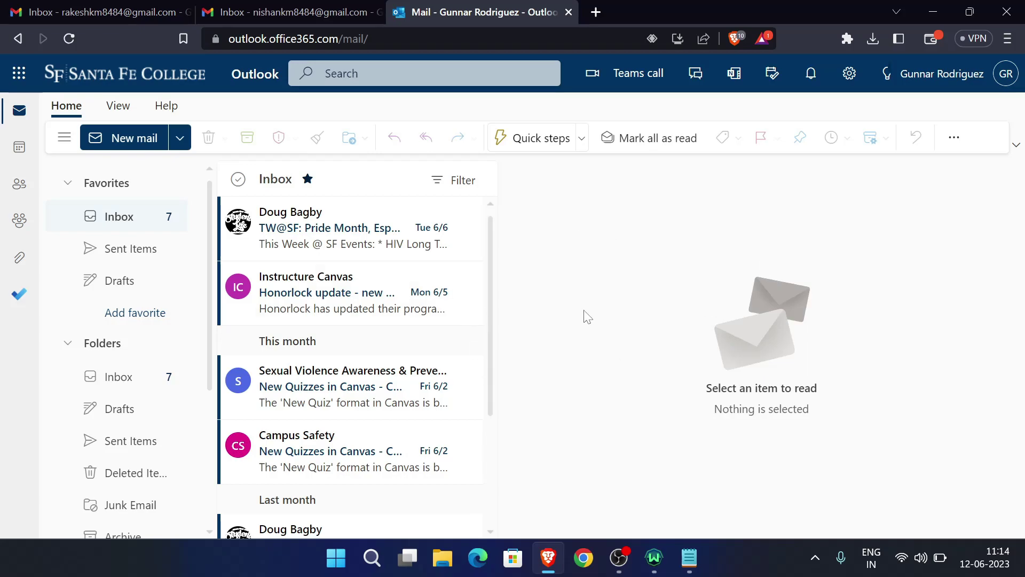
{"action": "left_click", "coordinate": [294, 7]}
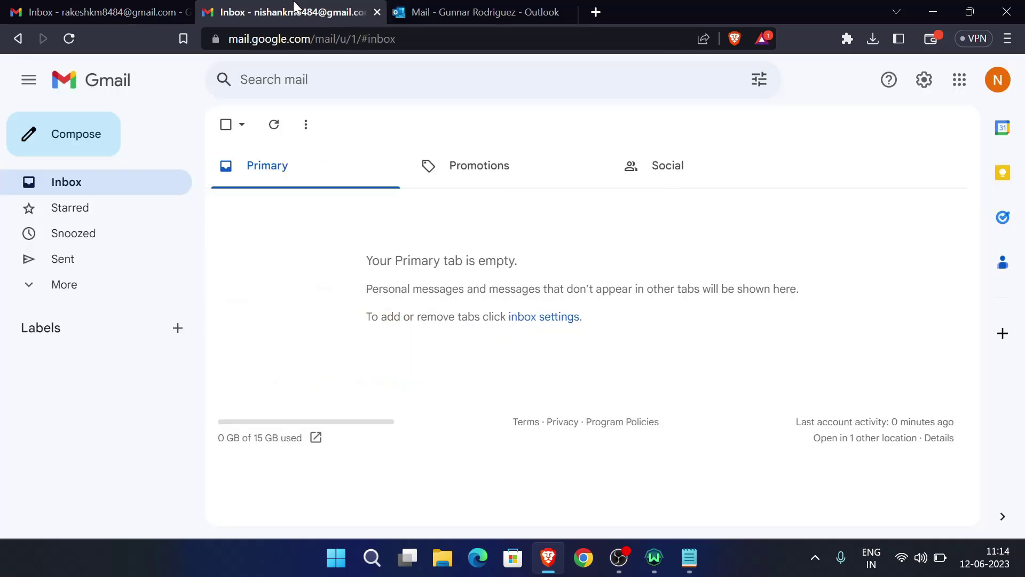
{"action": "left_click", "coordinate": [512, 7]}
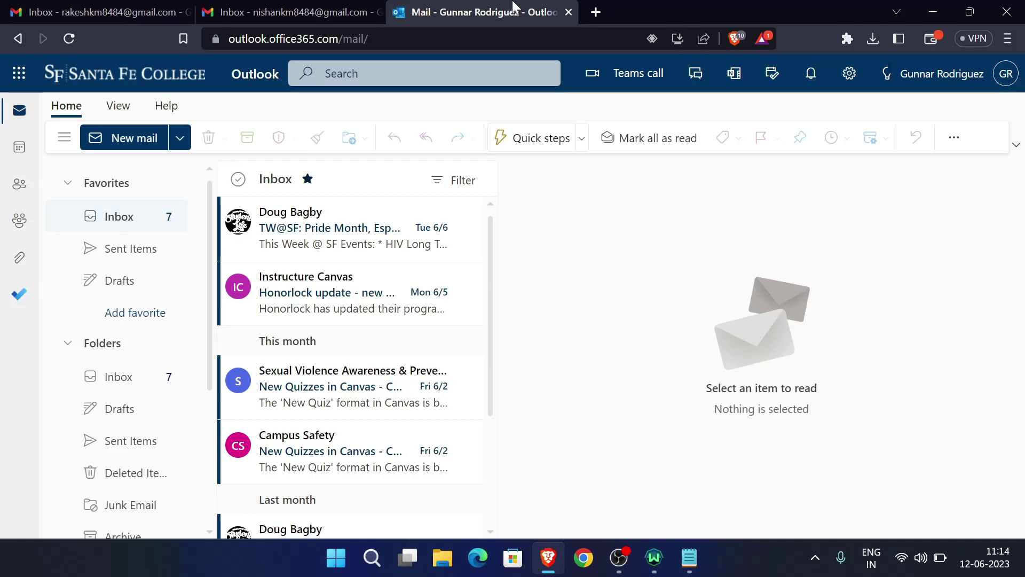
{"action": "scroll", "coordinate": [334, 280], "scroll_direction": "down", "scroll_amount": 3}
{"action": "scroll", "coordinate": [341, 299], "scroll_direction": "up", "scroll_amount": 3}
- Find Forwarding in Outlook settings by searching 'forwa' and tick Enable forwarding
{"action": "left_click", "coordinate": [849, 75]}
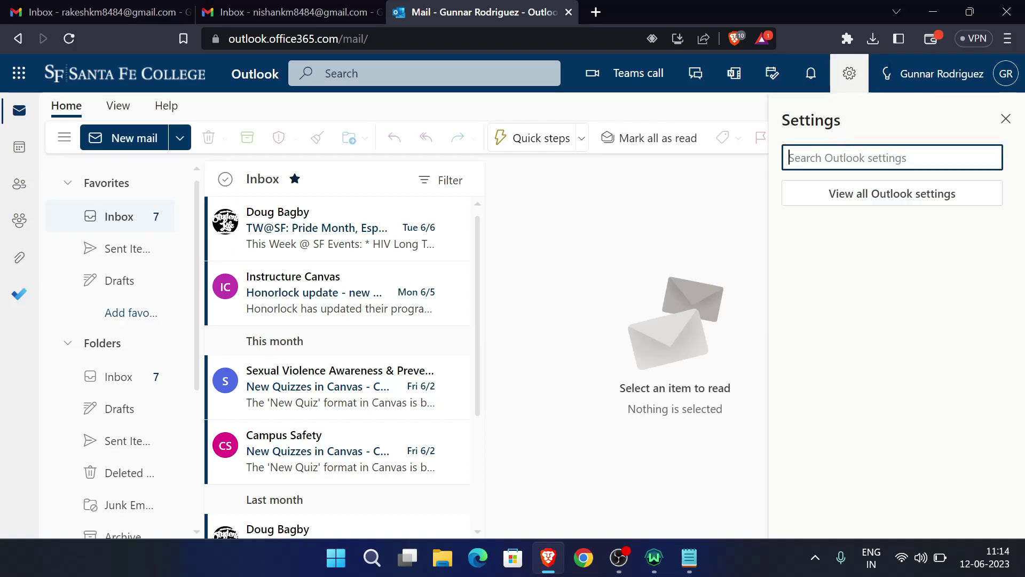
{"action": "type", "text": "forwa"}
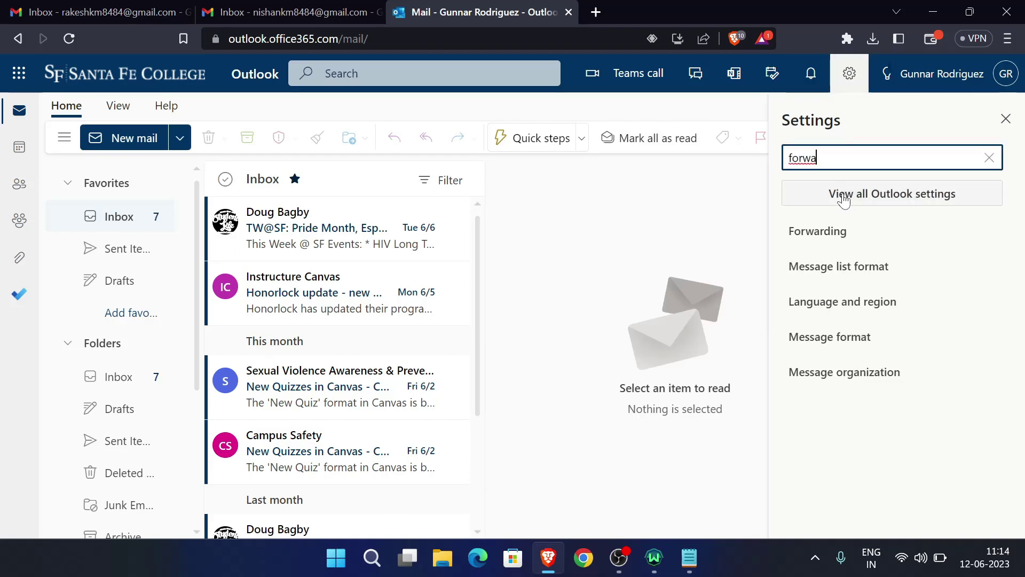
{"action": "left_click", "coordinate": [832, 239]}
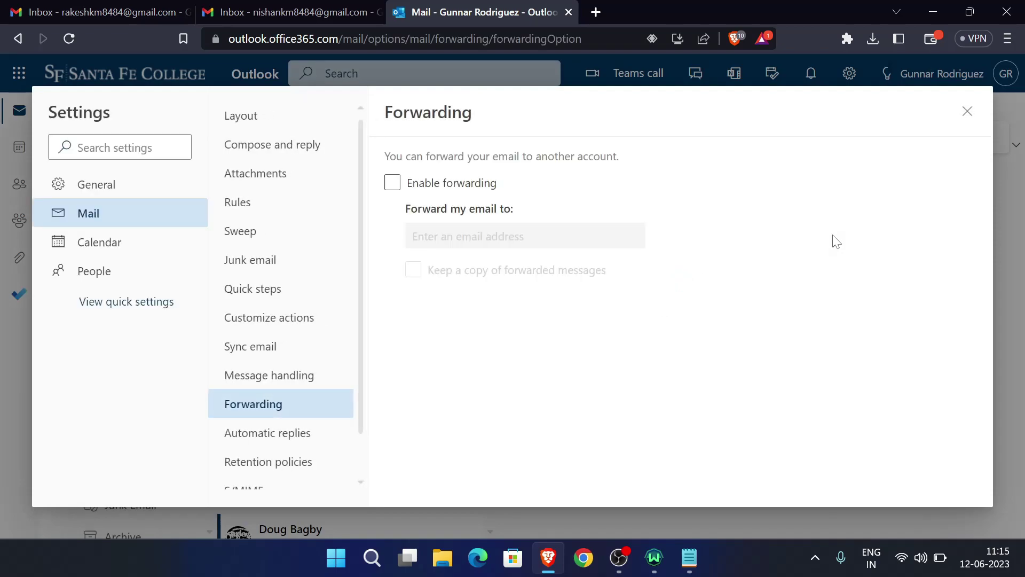
{"action": "left_click", "coordinate": [393, 182]}
{"action": "left_click", "coordinate": [458, 238]}
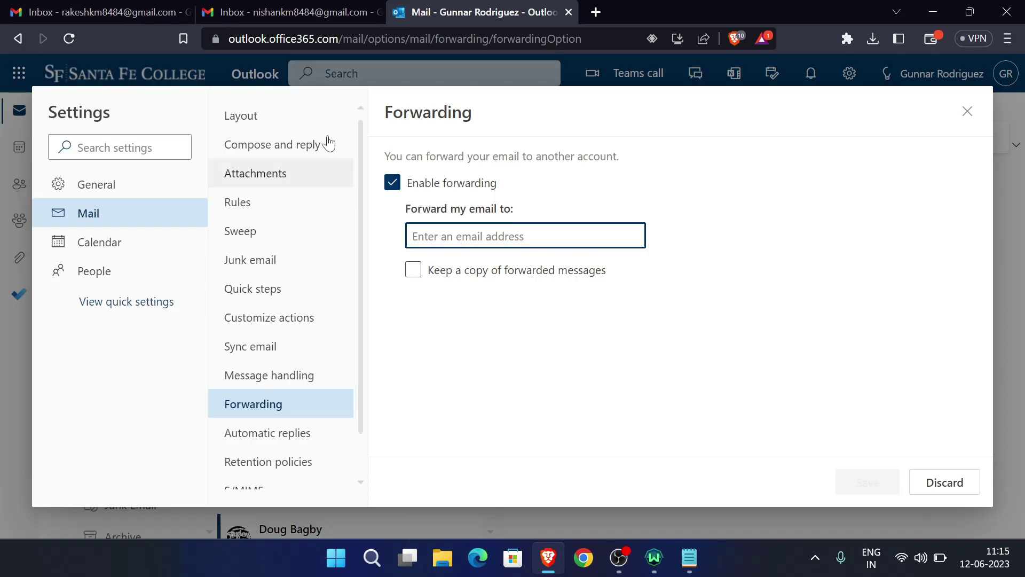
{"action": "left_click", "coordinate": [286, 9]}
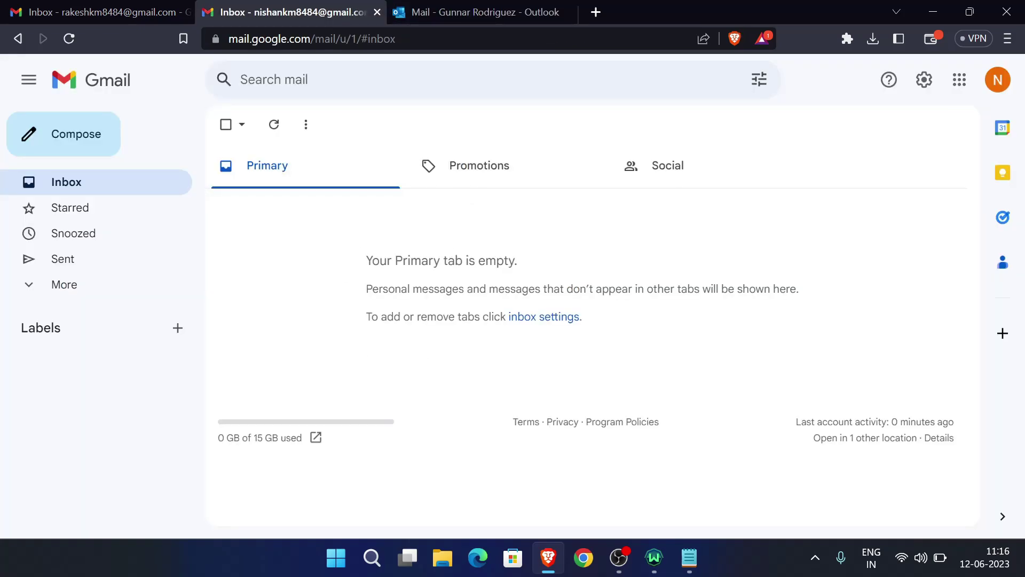
- Open the second Gmail account's profile panel and select its email address for copying
{"action": "left_click", "coordinate": [455, 185]}
{"action": "left_click", "coordinate": [359, 181]}
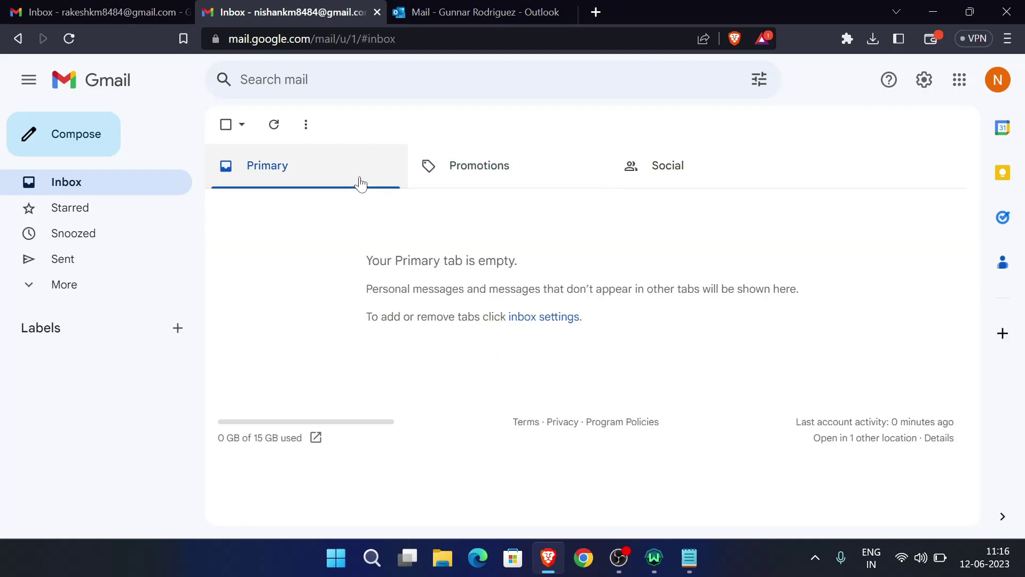
{"action": "left_click", "coordinate": [996, 80]}
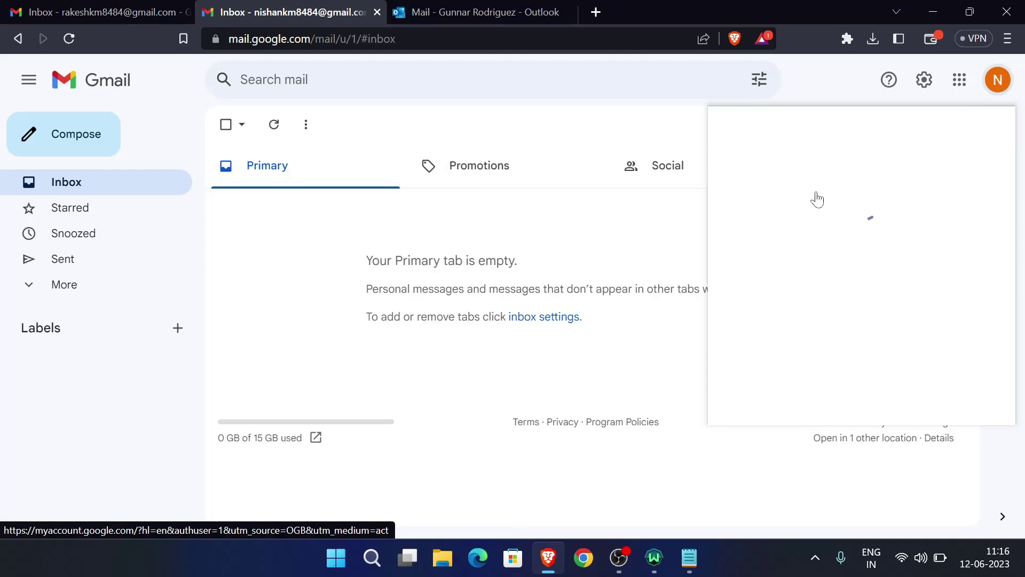
{"action": "left_click_drag", "start_coordinate": [793, 158], "coordinate": [912, 159]}
{"action": "key", "text": "ctrl+c"}
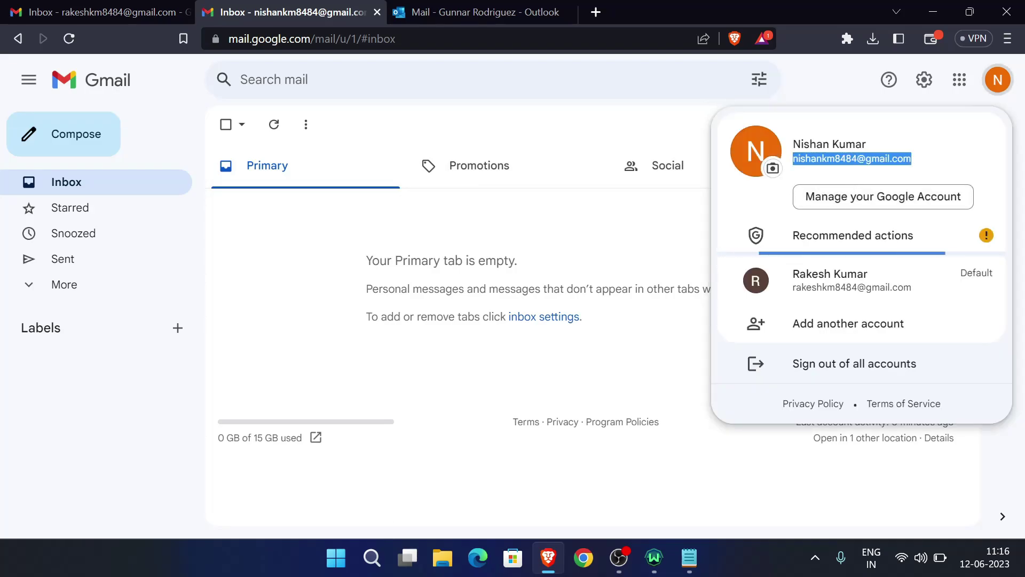
- Paste the second Gmail address into 'Forward my email to', save, and close Settings
{"action": "left_click", "coordinate": [492, 6]}
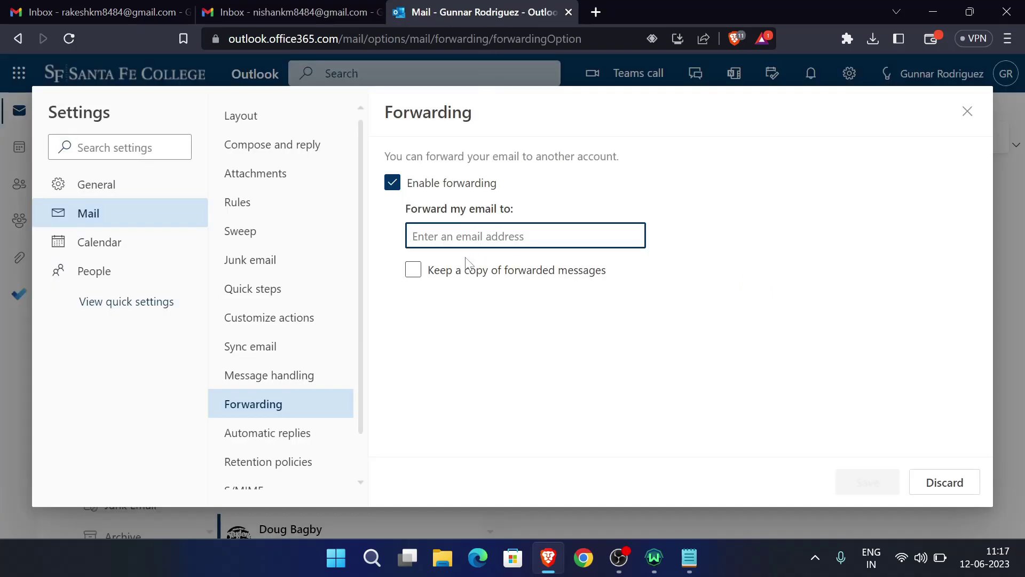
{"action": "key", "text": "ctrl+v"}
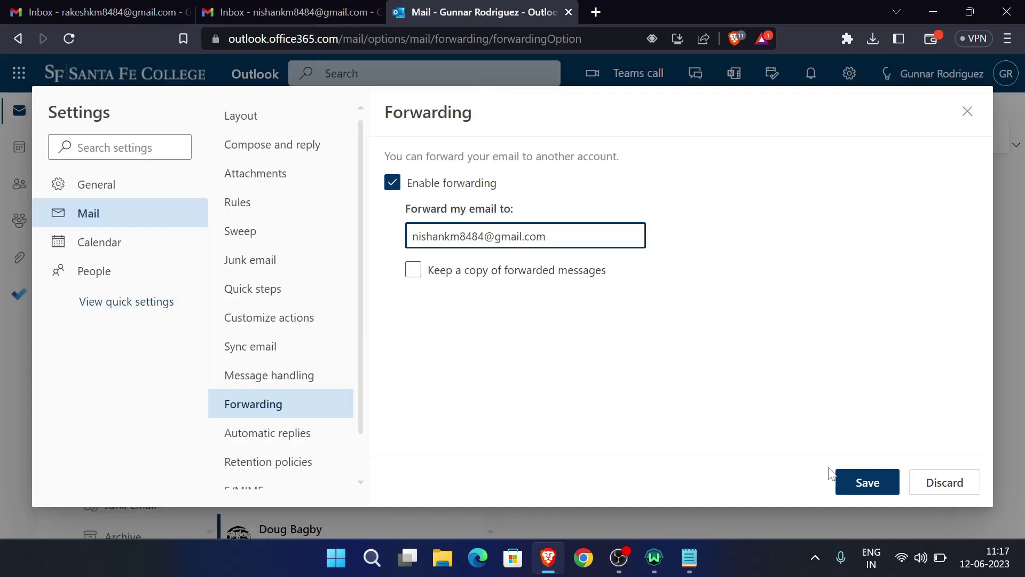
{"action": "left_click", "coordinate": [870, 486]}
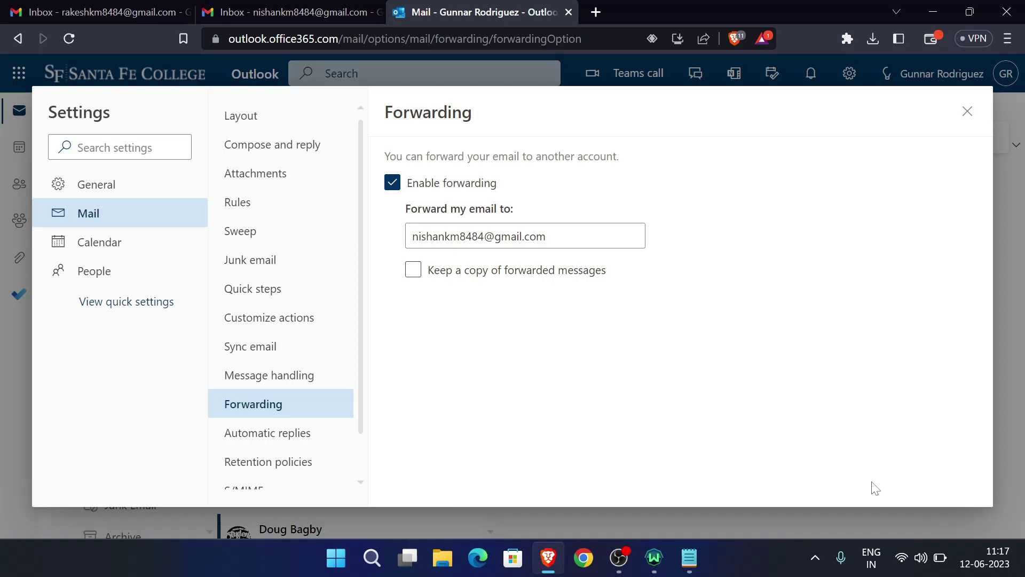
{"action": "left_click", "coordinate": [799, 520]}
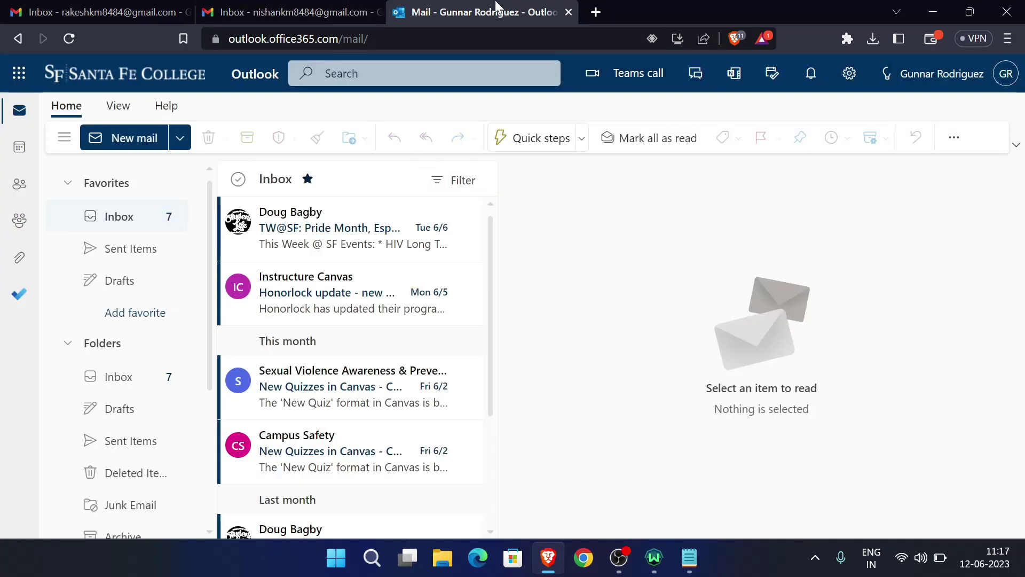
{"action": "left_click", "coordinate": [291, 3]}
{"action": "left_click", "coordinate": [449, 8]}
- Start a new message in the first Gmail account and paste the college address as recipient
{"action": "left_click", "coordinate": [47, 8]}
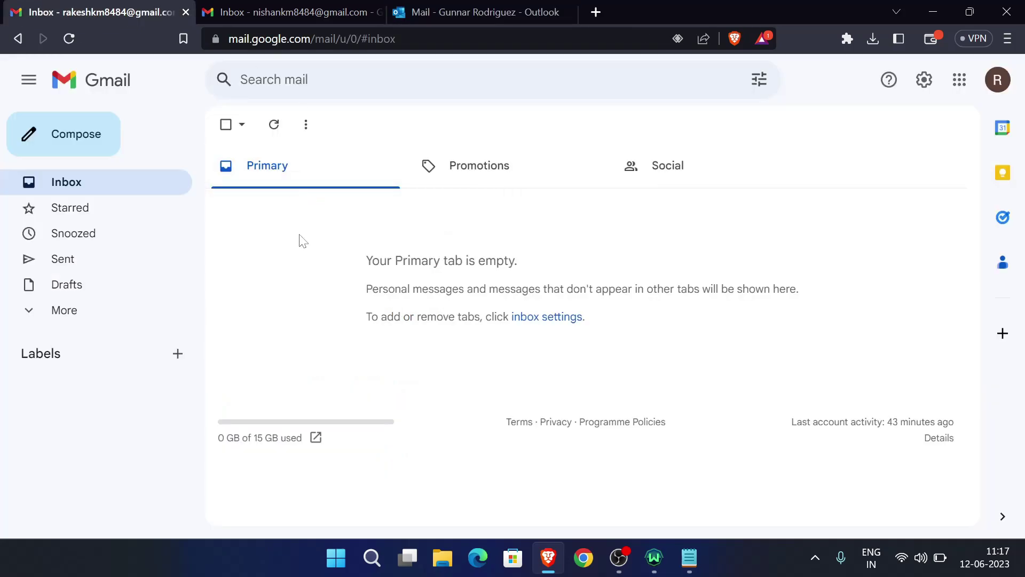
{"action": "left_click", "coordinate": [67, 145]}
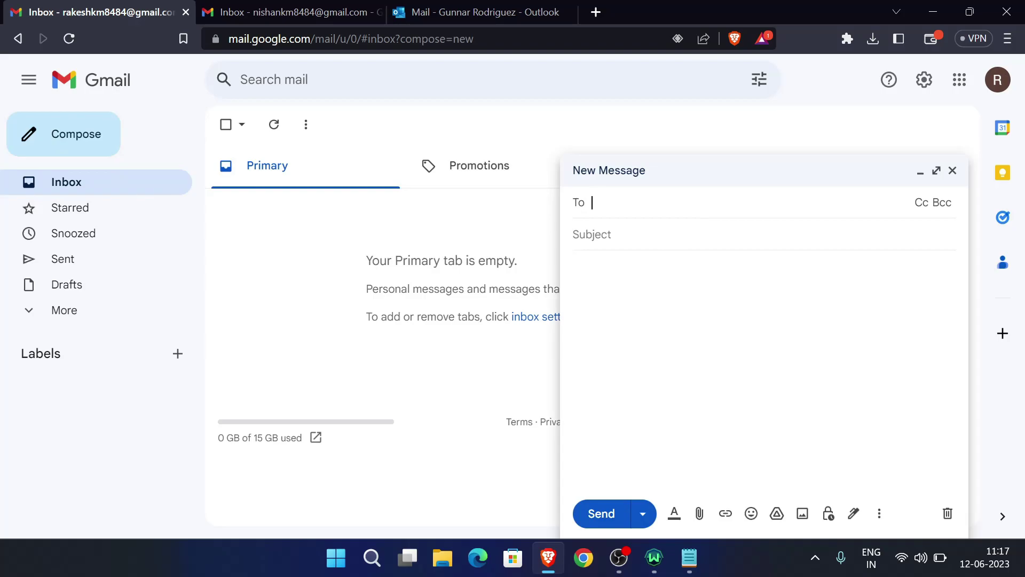
{"action": "left_click", "coordinate": [469, 11]}
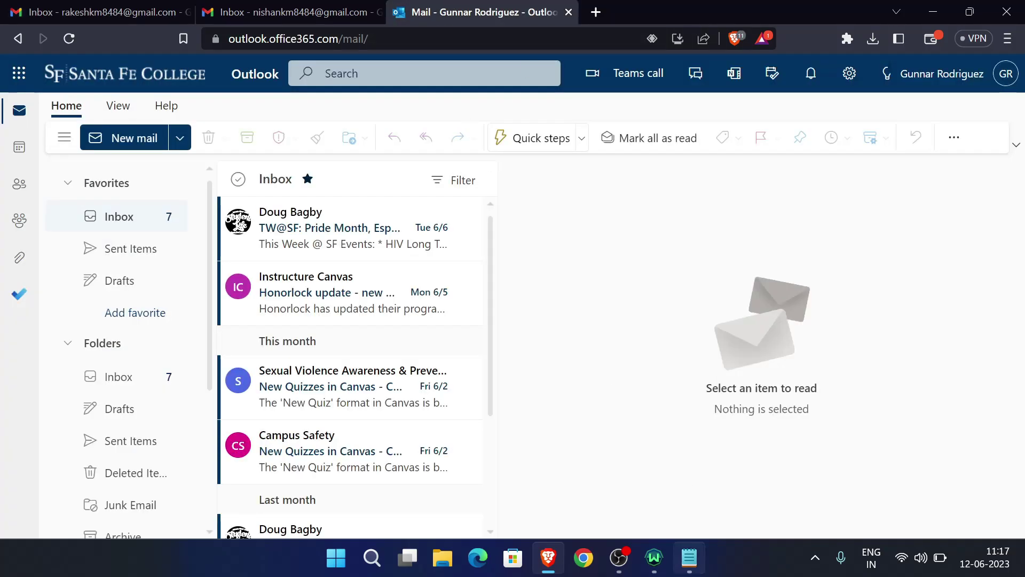
{"action": "key", "text": "alt+Tab"}
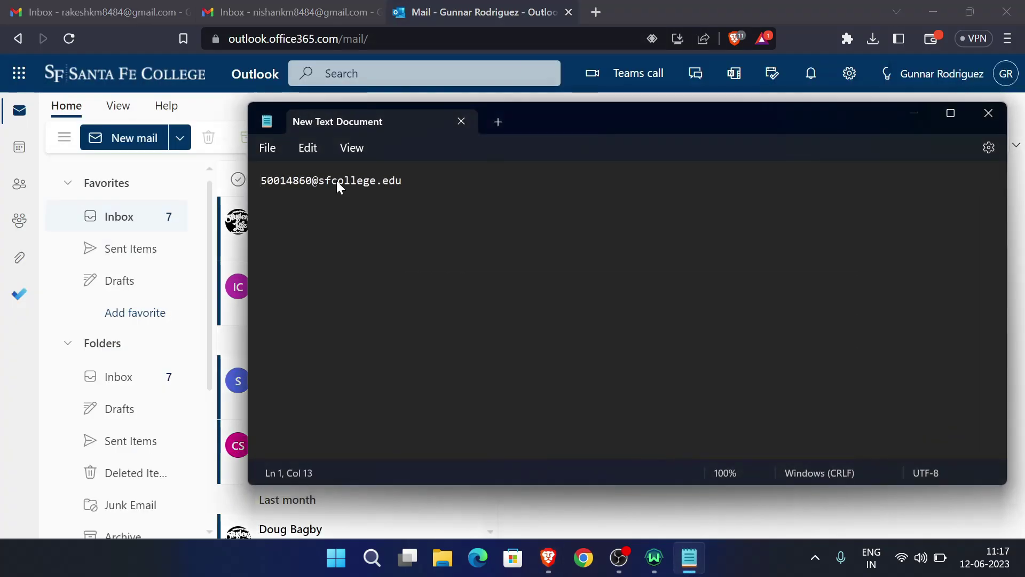
{"action": "key", "text": "ctrl+a"}
{"action": "key", "text": "ctrl+c"}
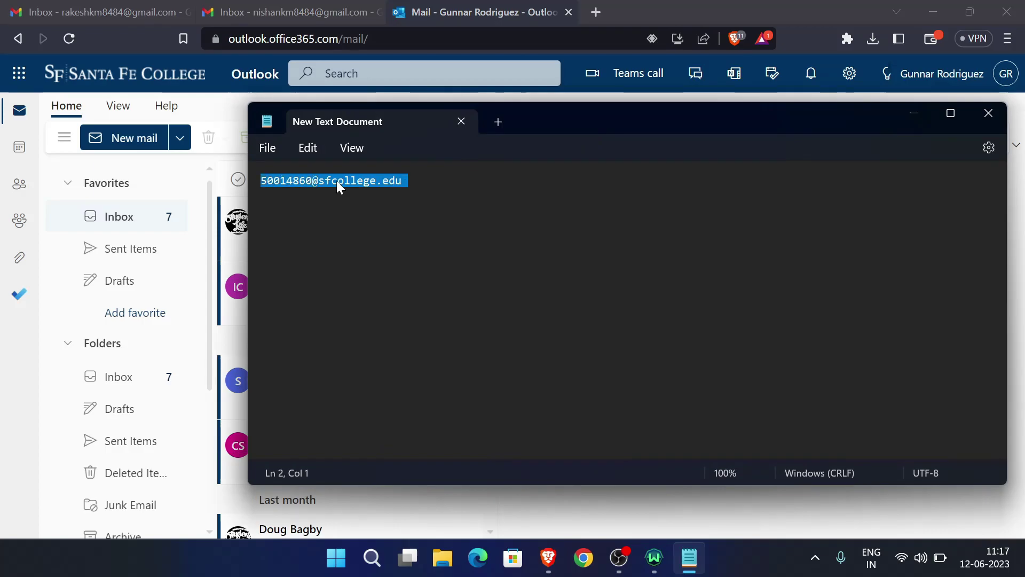
{"action": "left_click", "coordinate": [301, 6]}
{"action": "left_click", "coordinate": [75, 7]}
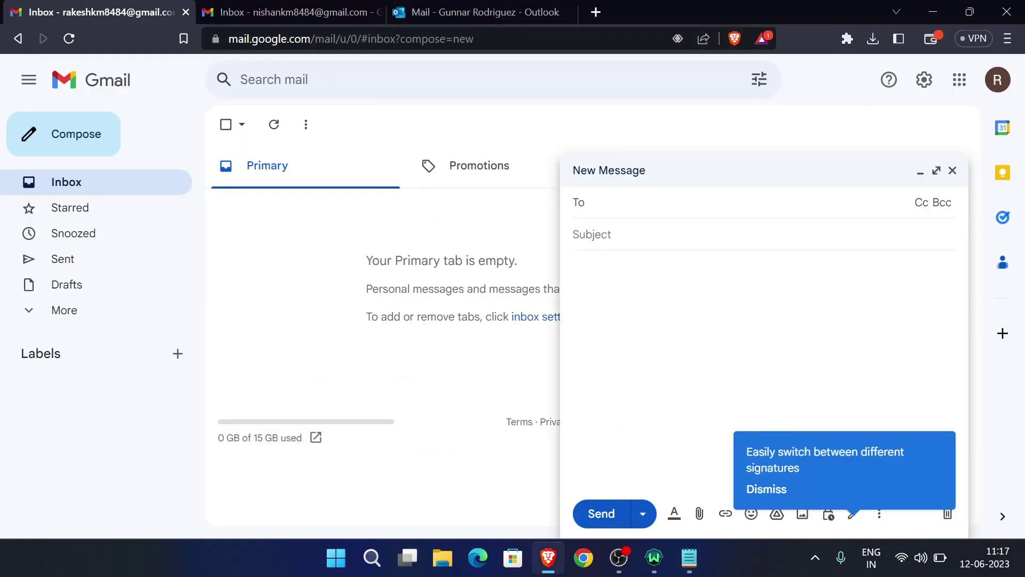
{"action": "key", "text": "ctrl+v"}
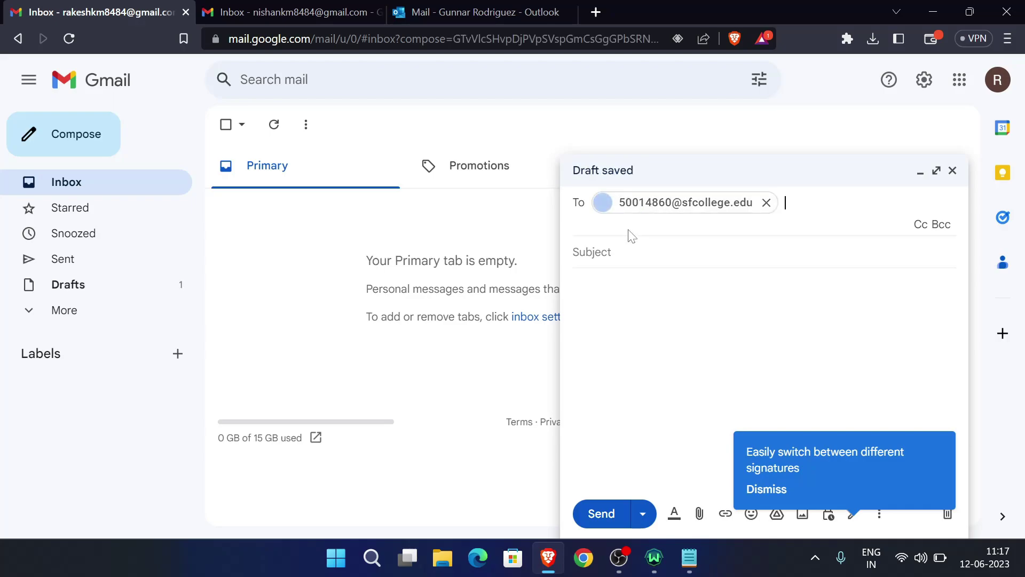
- Enter subject 'This is a test email' and body 'Hello', then send it
{"action": "key", "text": "Tab"}
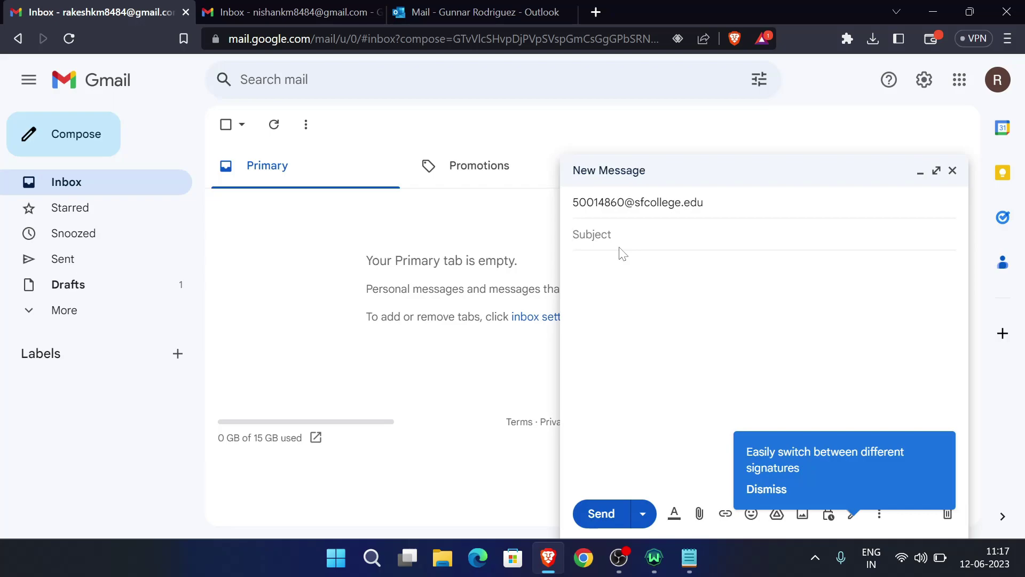
{"action": "type", "text": "This is a test email"}
{"action": "key", "text": "Tab"}
{"action": "type", "text": "H"}
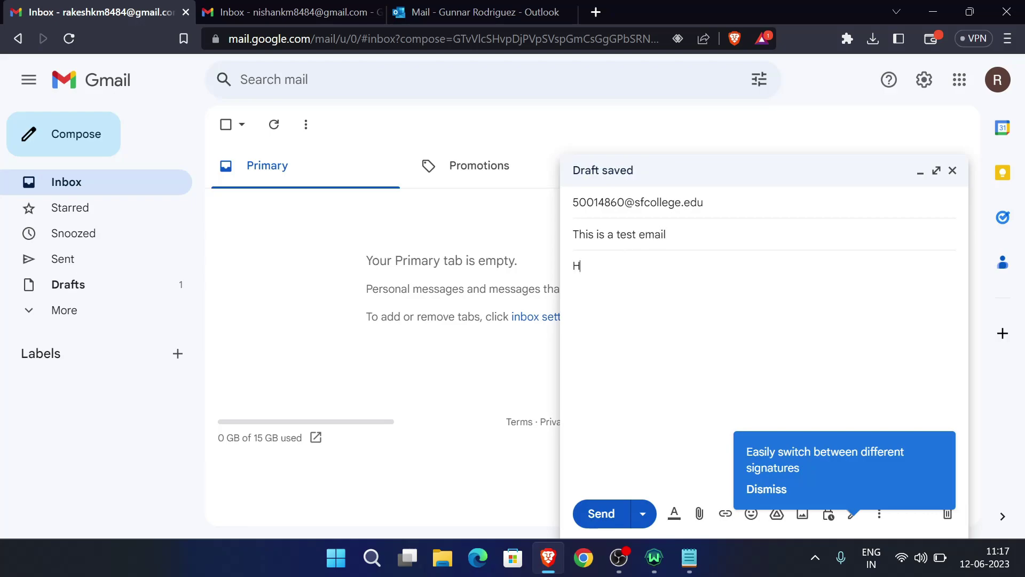
{"action": "type", "text": "ello"}
{"action": "left_click", "coordinate": [614, 214]}
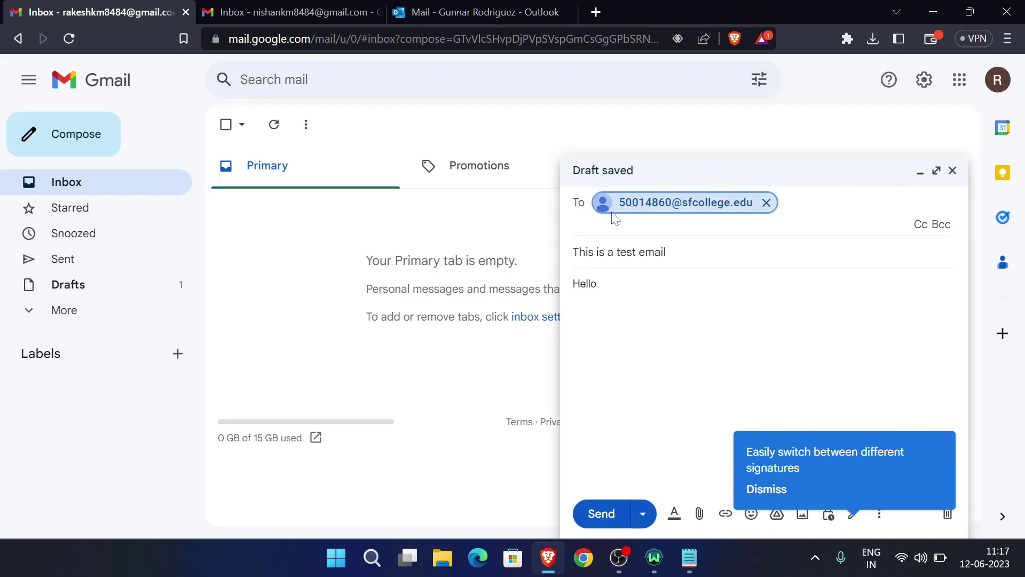
{"action": "left_click", "coordinate": [614, 299]}
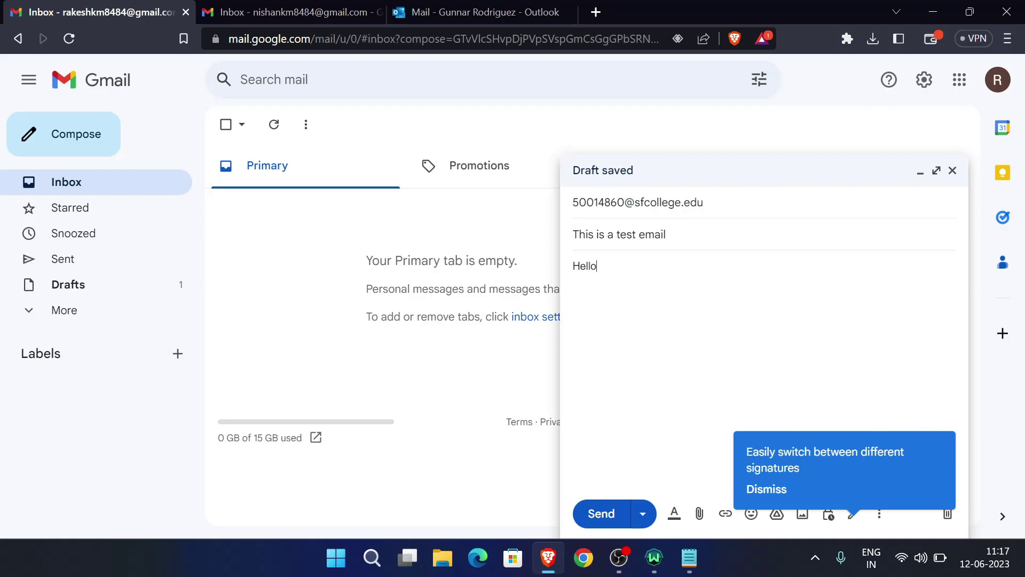
{"action": "left_click", "coordinate": [301, 11]}
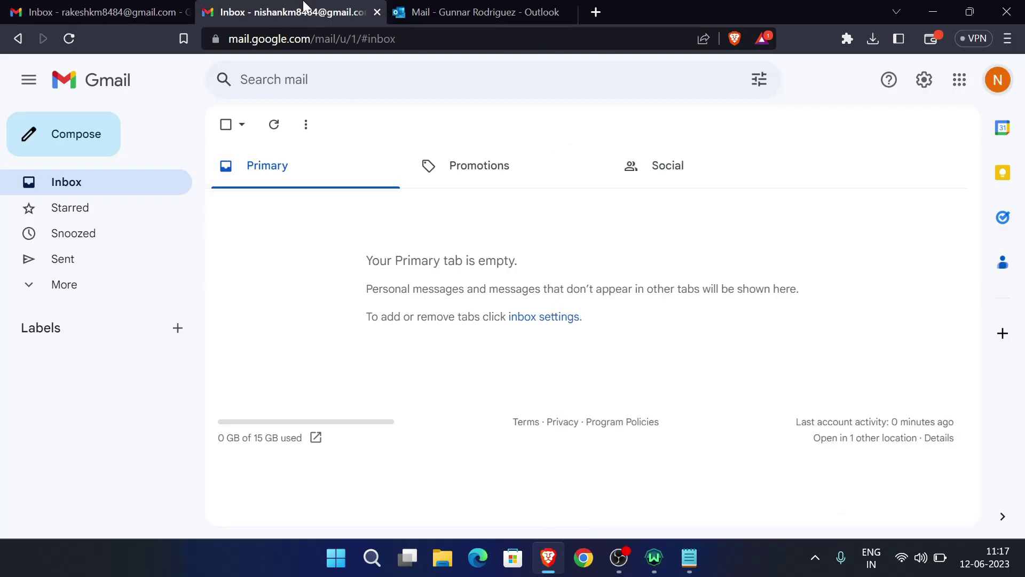
{"action": "left_click", "coordinate": [85, 6]}
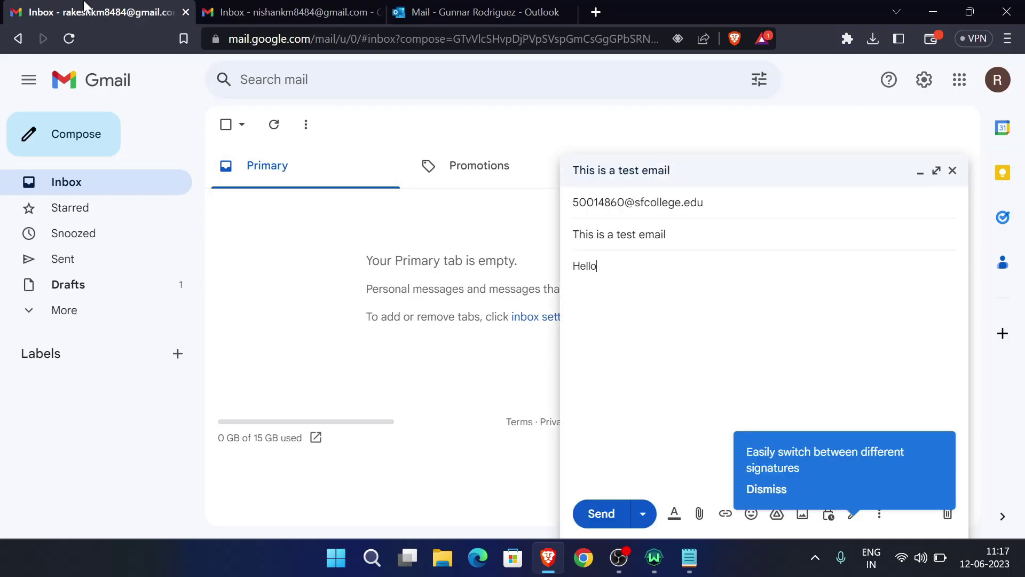
{"action": "left_click", "coordinate": [600, 515]}
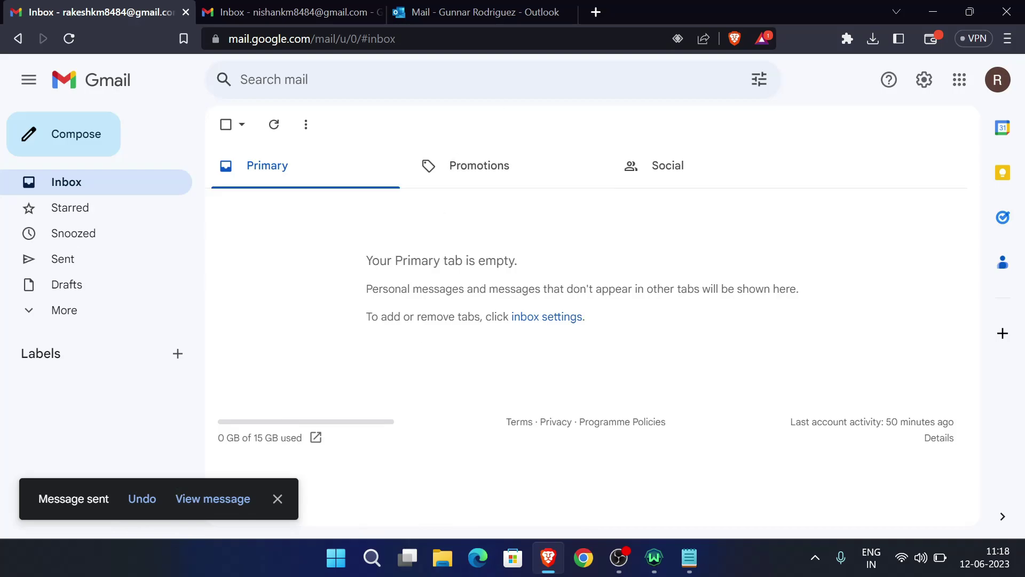
- Switch to the forwarding Gmail inbox, expand the full folder list, and refresh for new mail
{"action": "left_click", "coordinate": [470, 11]}
{"action": "scroll", "coordinate": [331, 296], "scroll_direction": "down", "scroll_amount": 3}
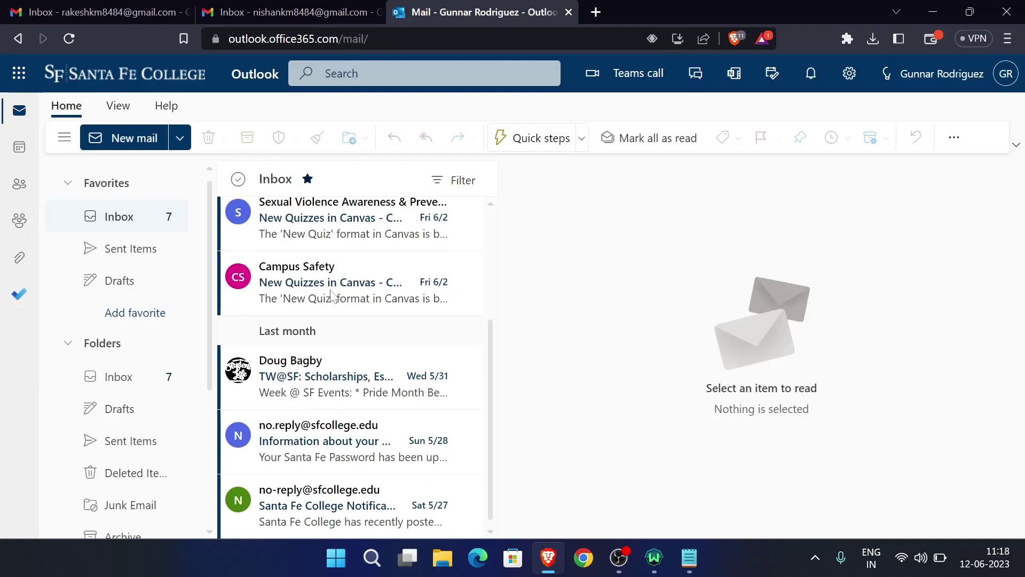
{"action": "scroll", "coordinate": [331, 295], "scroll_direction": "up", "scroll_amount": 3}
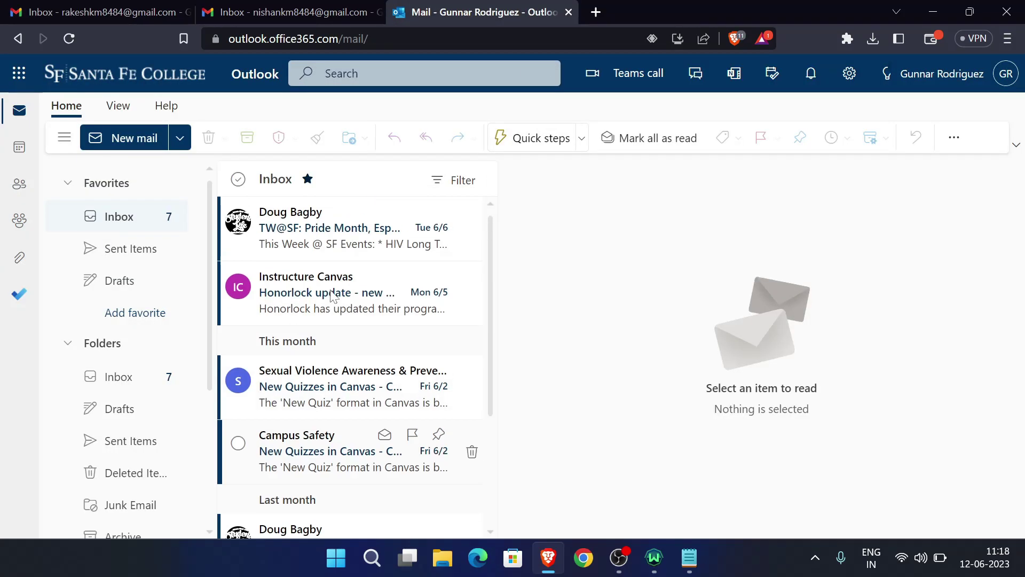
{"action": "left_click", "coordinate": [271, 8]}
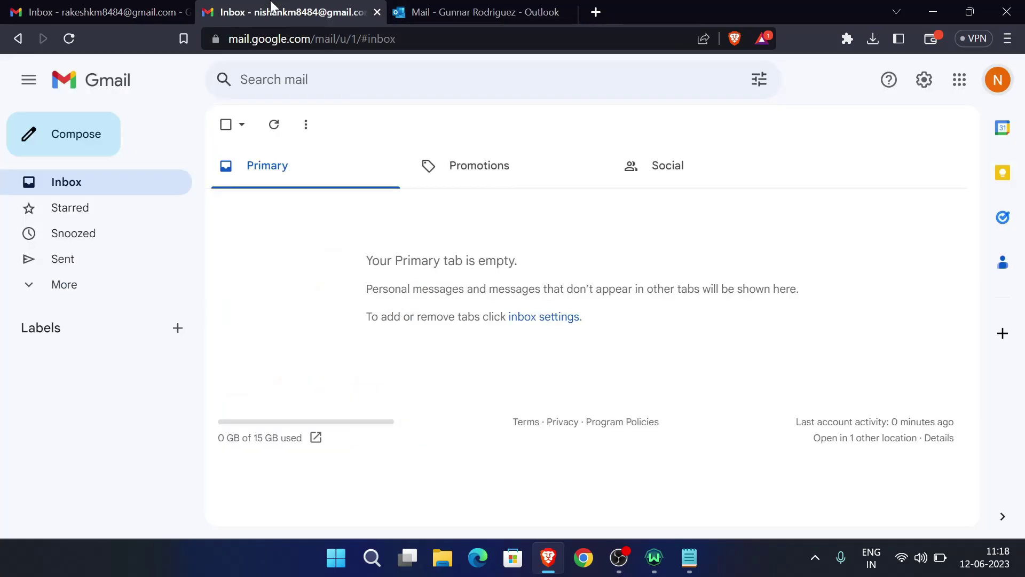
{"action": "left_click", "coordinate": [274, 128]}
{"action": "left_click", "coordinate": [92, 293]}
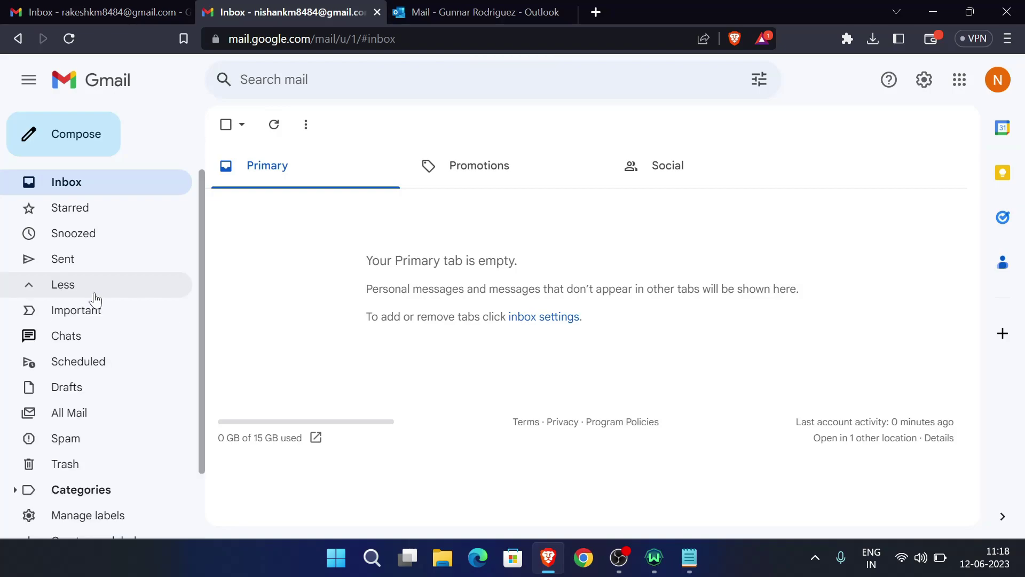
{"action": "left_click", "coordinate": [280, 118]}
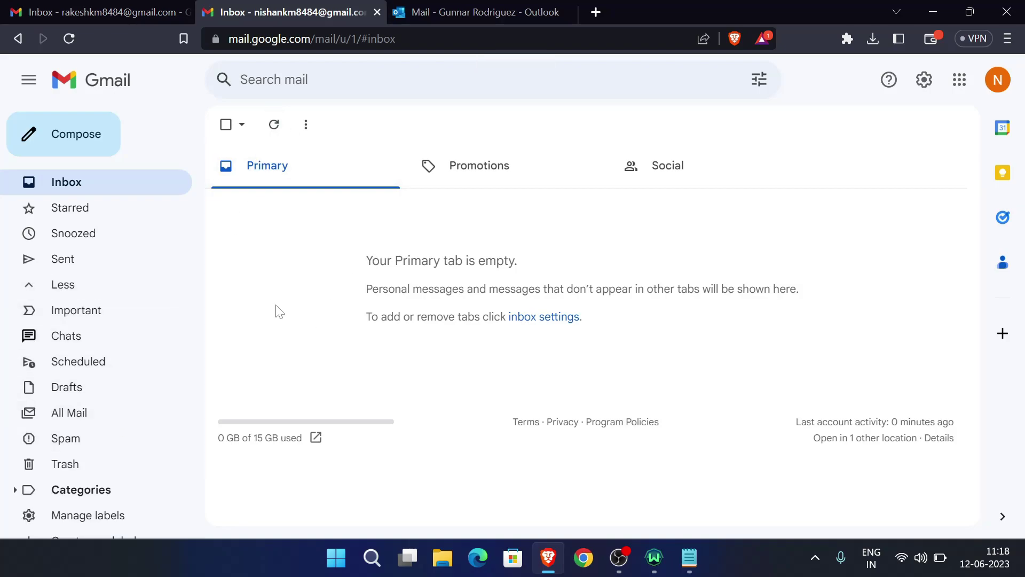
{"action": "left_click", "coordinate": [273, 131]}
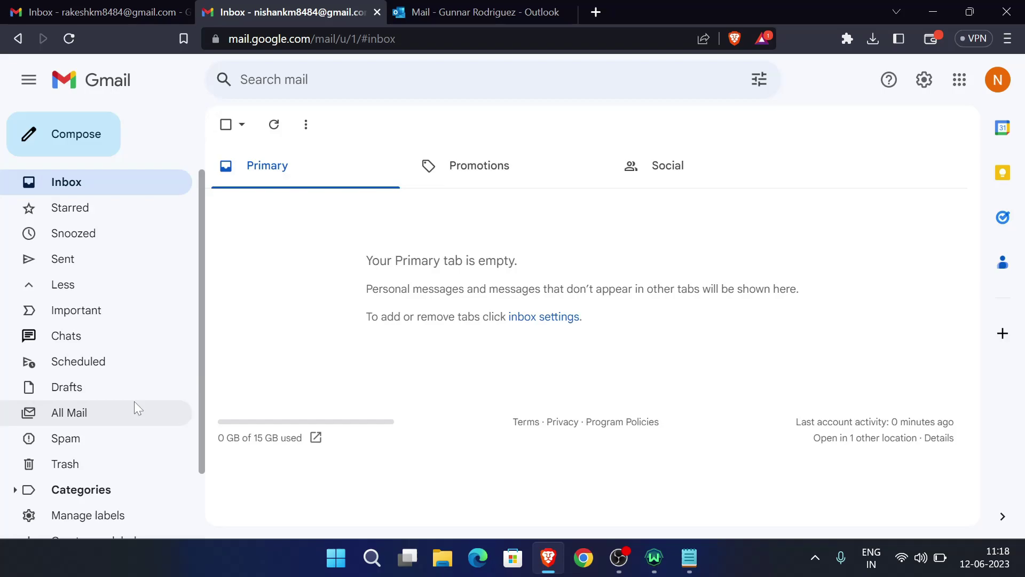
- Open the Spam folder and view the forwarded 'This is a test email' message there
{"action": "left_click", "coordinate": [102, 446]}
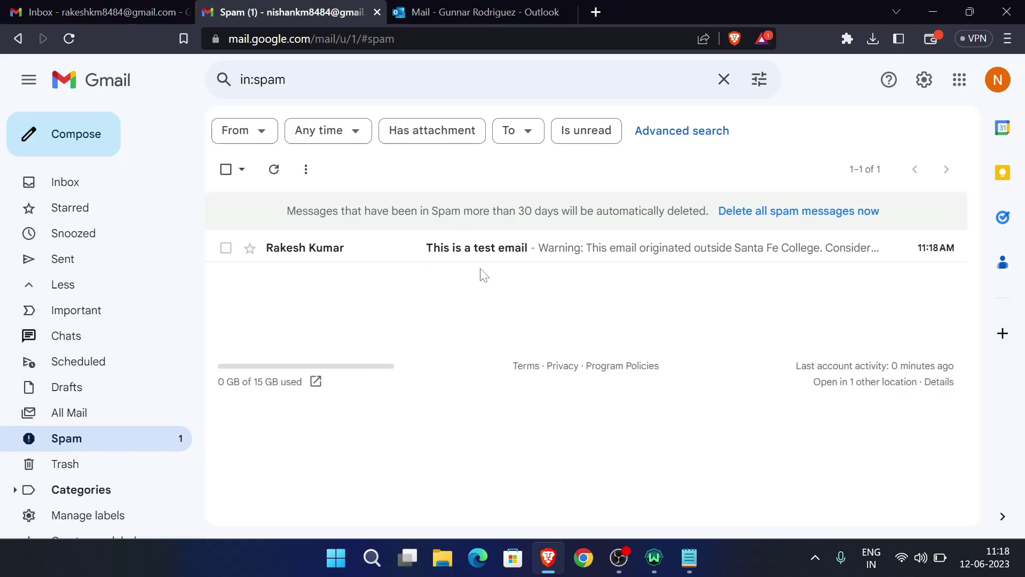
{"action": "left_click", "coordinate": [394, 249]}
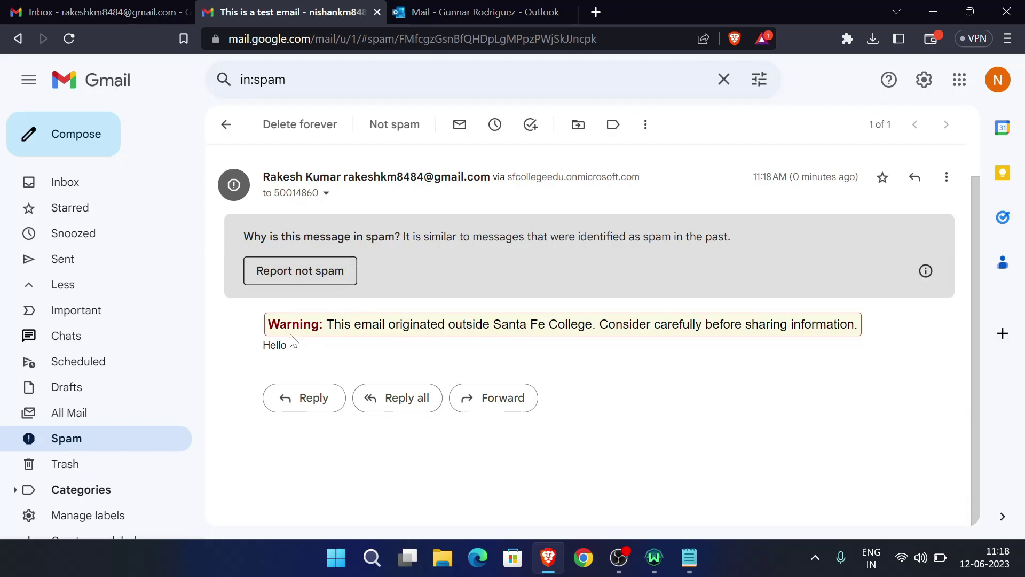
{"action": "left_click", "coordinate": [339, 405]}
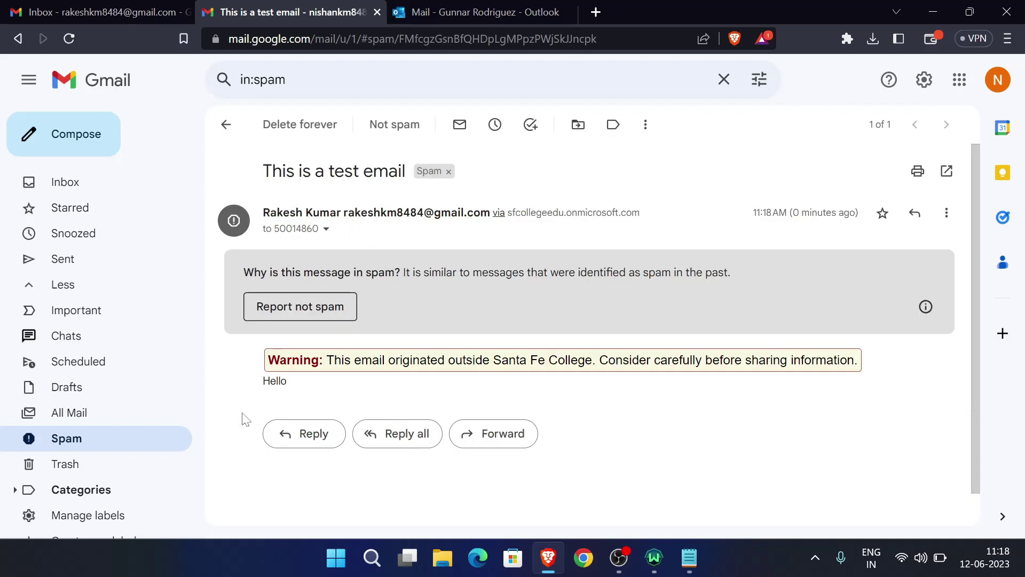
{"action": "left_click", "coordinate": [227, 126]}
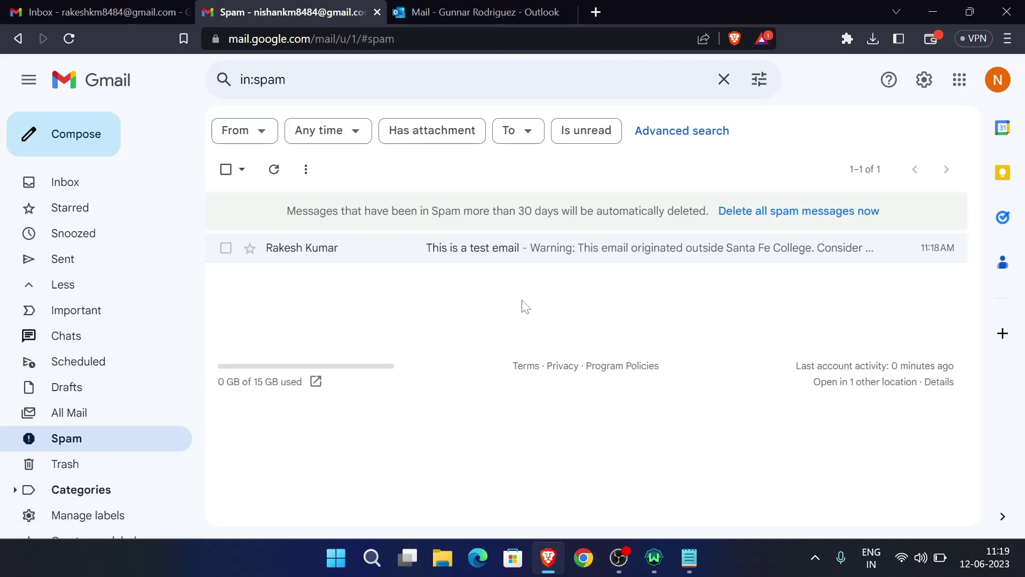
{"action": "left_click", "coordinate": [328, 254]}
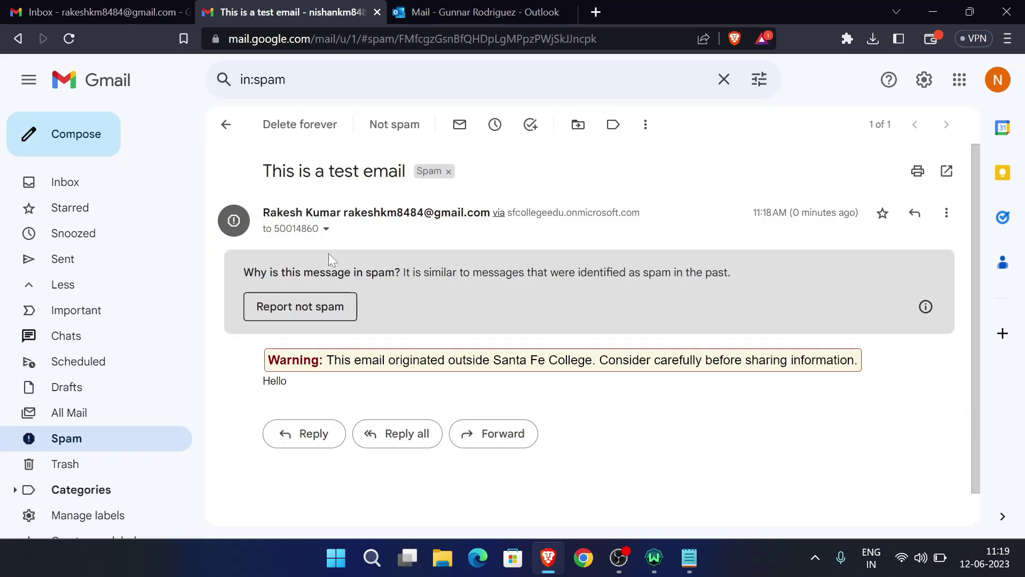
{"action": "left_click", "coordinate": [226, 126]}
{"action": "left_click", "coordinate": [487, 8]}
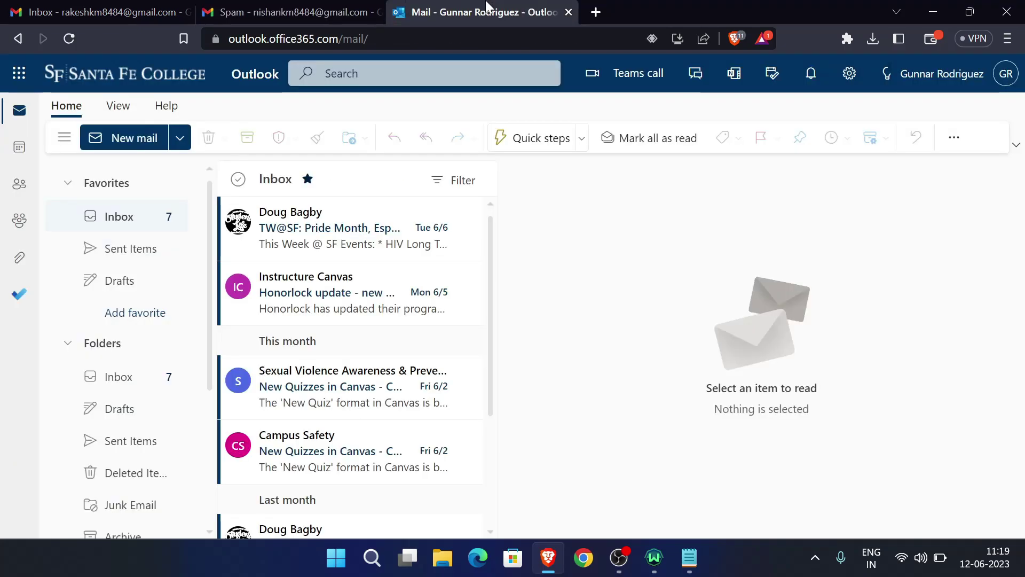
{"action": "left_click", "coordinate": [288, 12]}
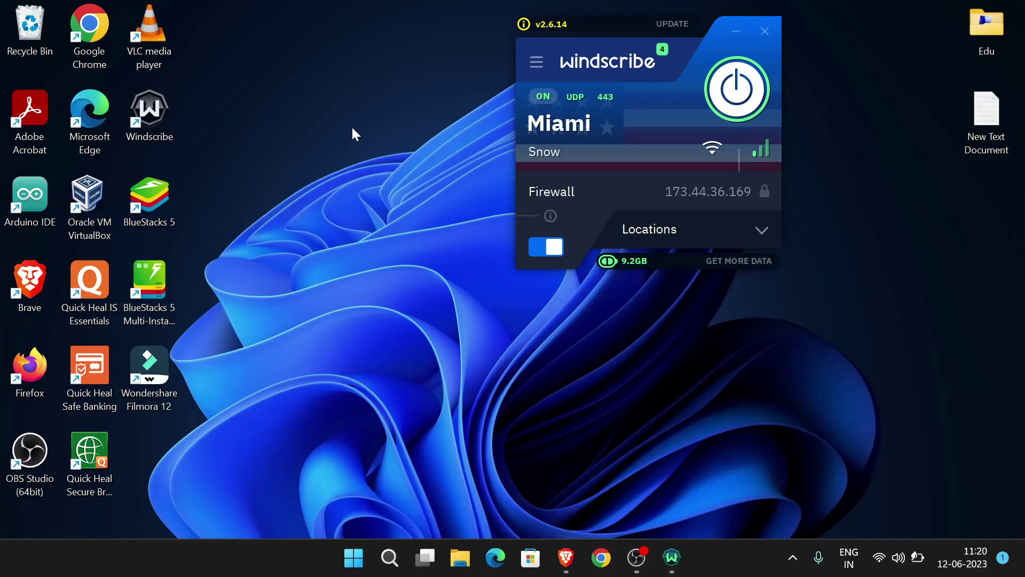
- Refresh the Windows desktop from its right-click menu
{"action": "right_click", "coordinate": [352, 128]}
{"action": "left_click", "coordinate": [506, 197]}
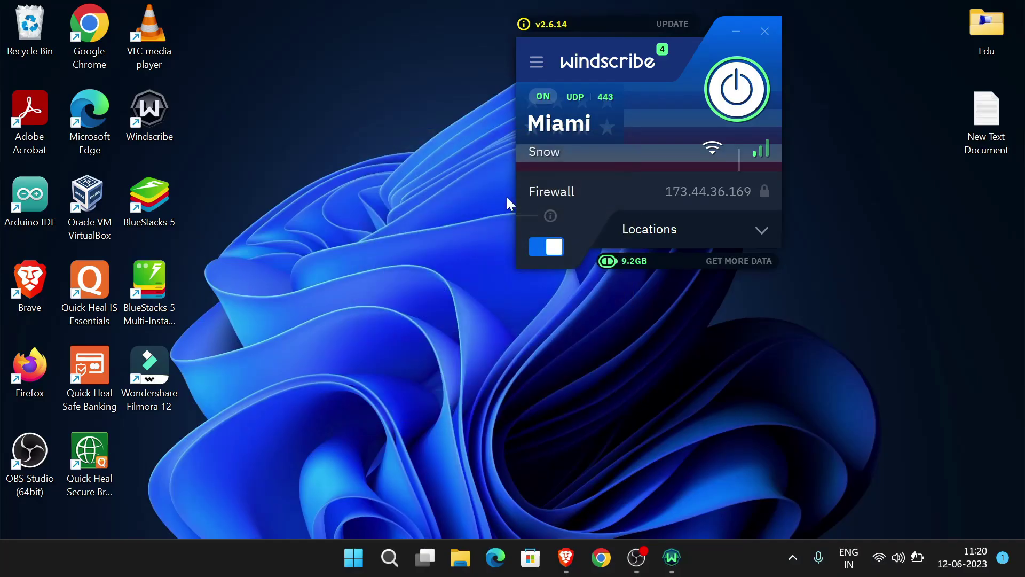